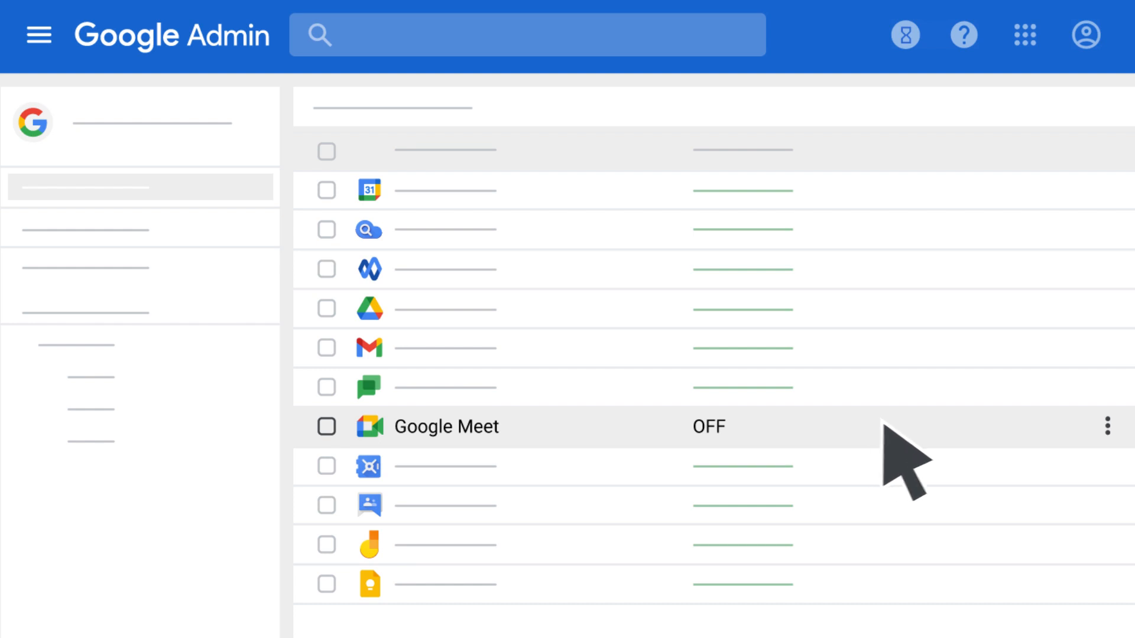
Step: Choose 'Turn ON for everyone' for the Google Meet service from its options menu
left_click(1108, 426)
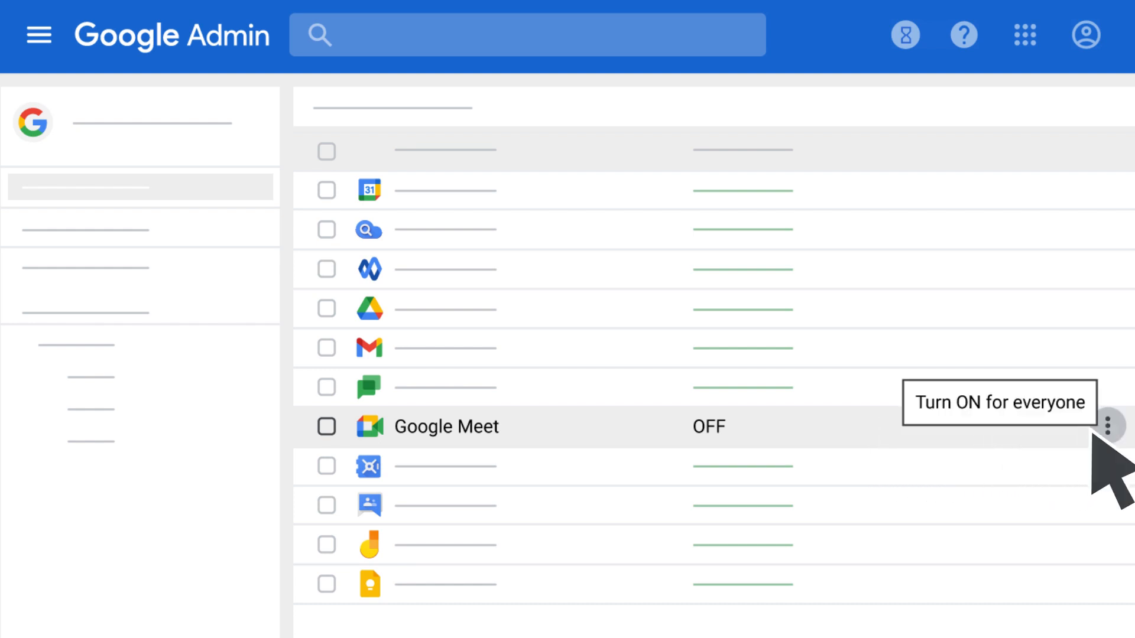
left_click(1000, 402)
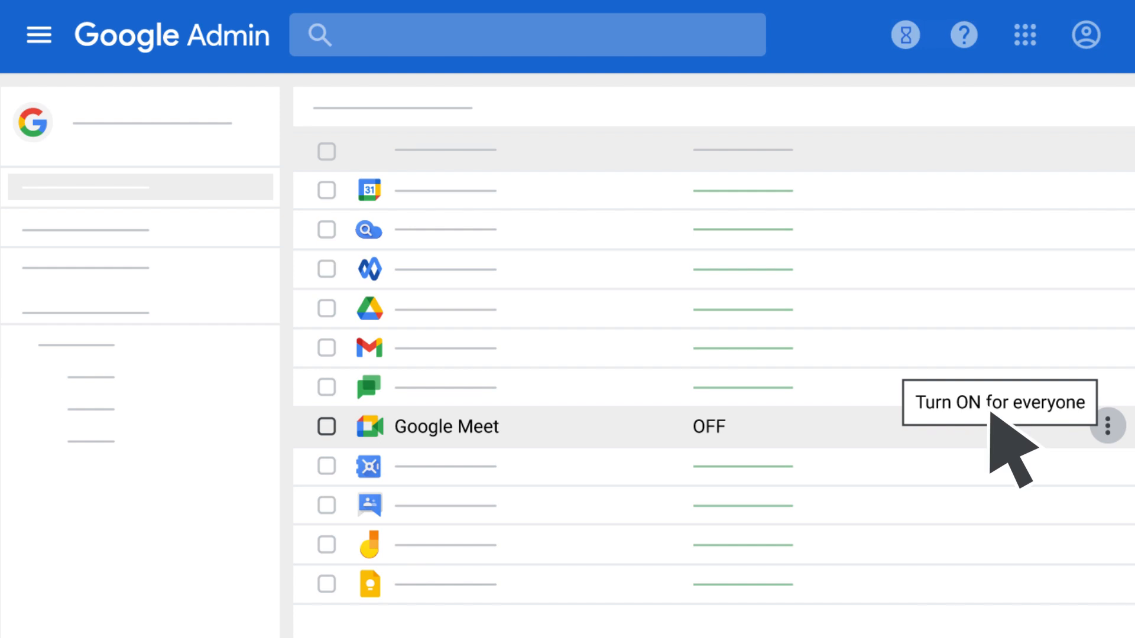